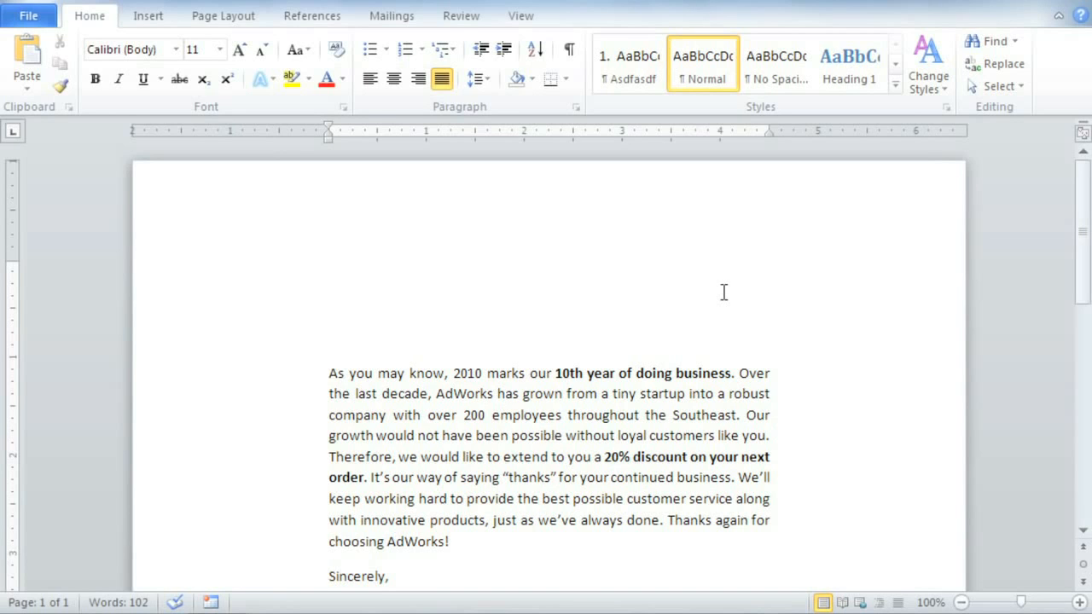
# - Start the step-by-step mail merge wizard for Letters, based on the current document, and advance to recipient selection
pyautogui.click(397, 24)
pyautogui.click(164, 89)
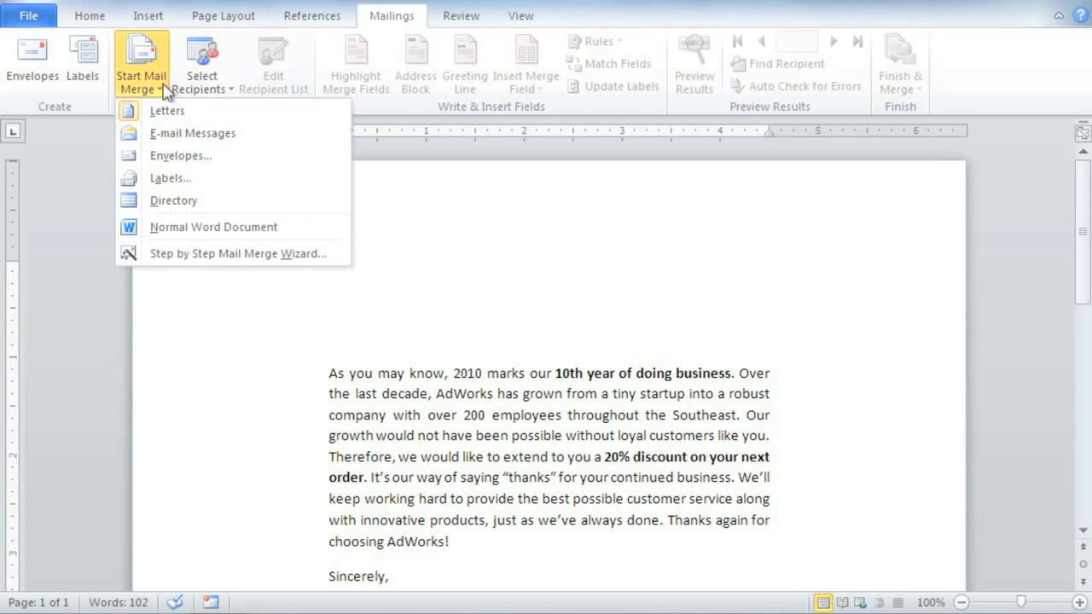
pyautogui.click(133, 254)
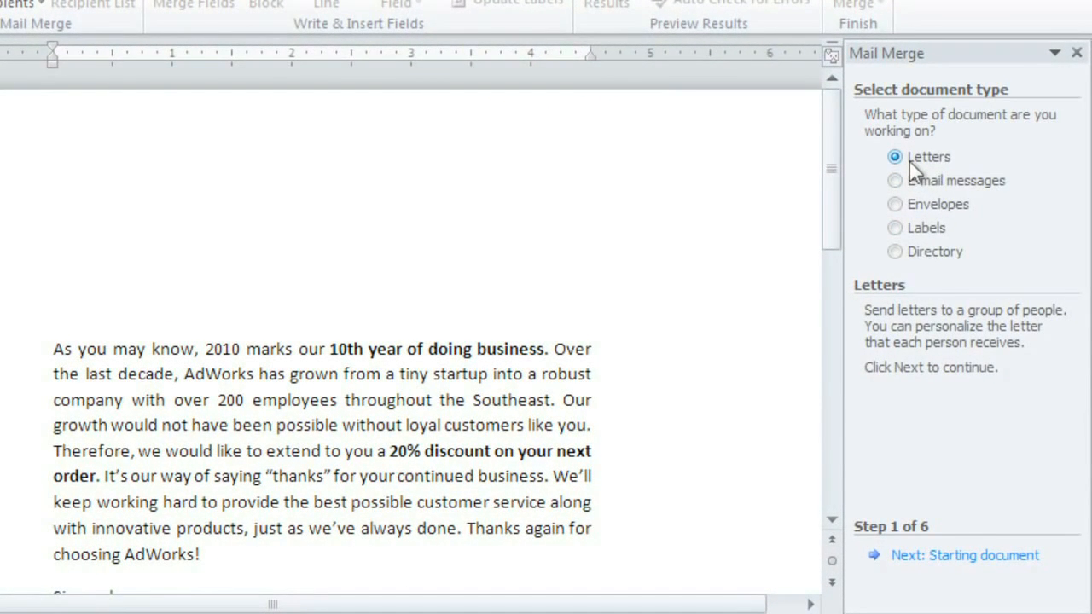
pyautogui.click(937, 555)
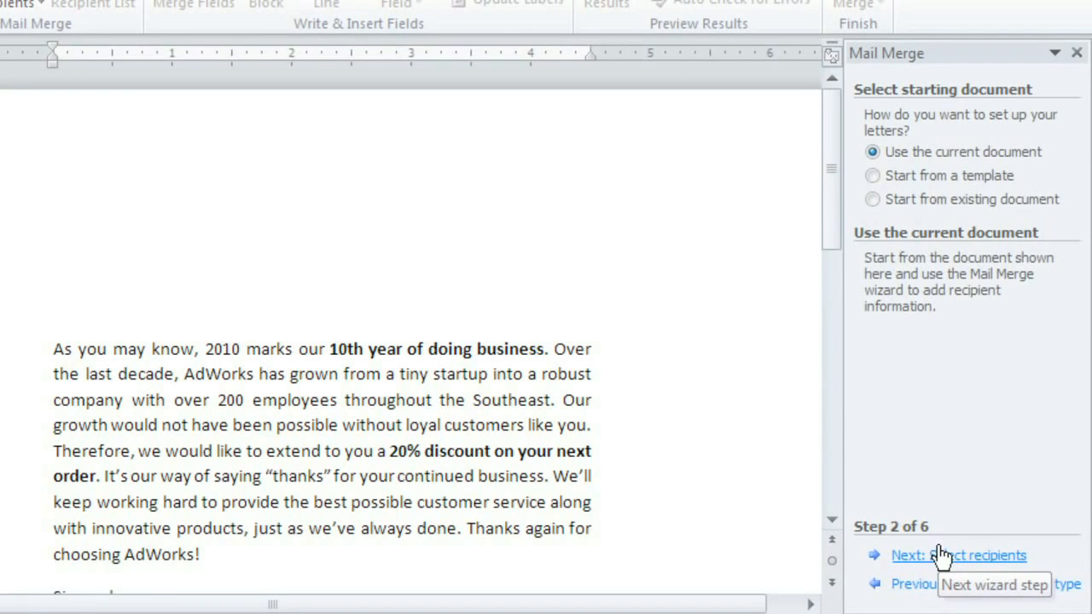
pyautogui.click(941, 555)
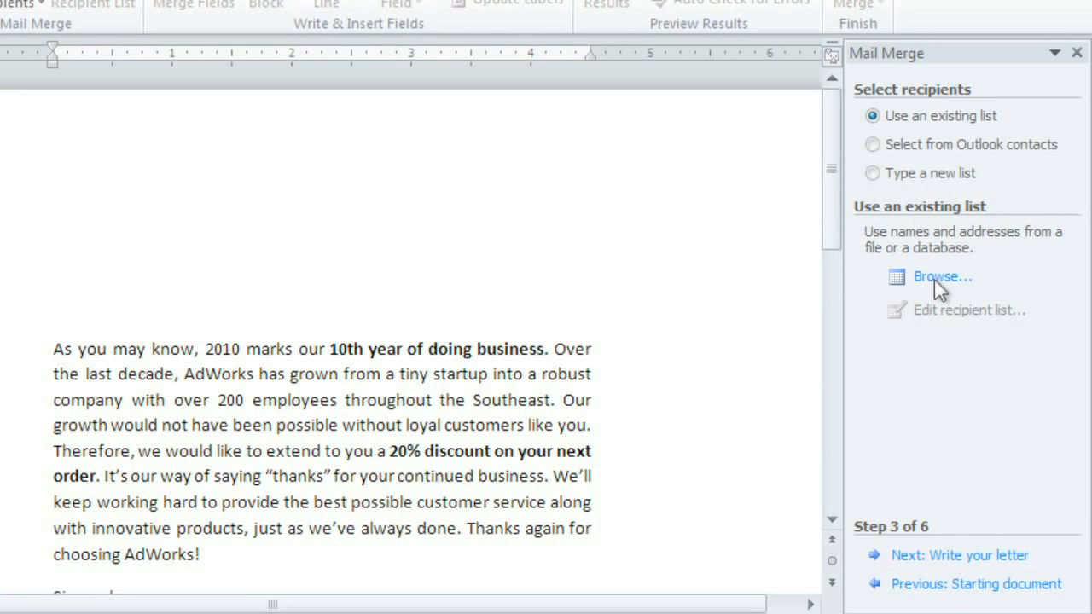
pyautogui.click(931, 178)
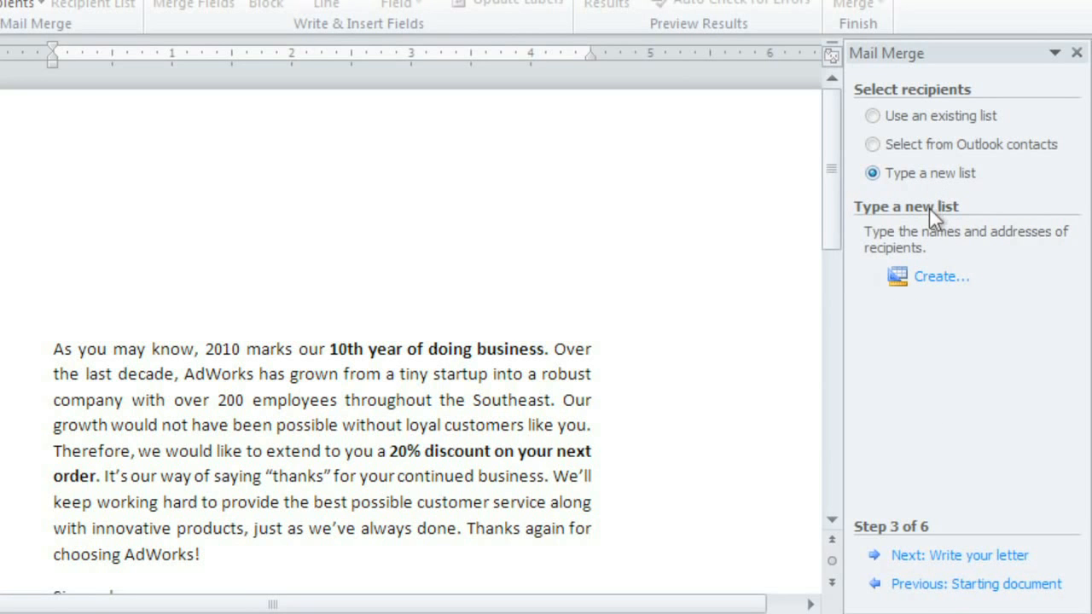
pyautogui.click(931, 282)
pyautogui.write('Ms.')
pyautogui.press('Tab')
pyautogui.write('Shay')
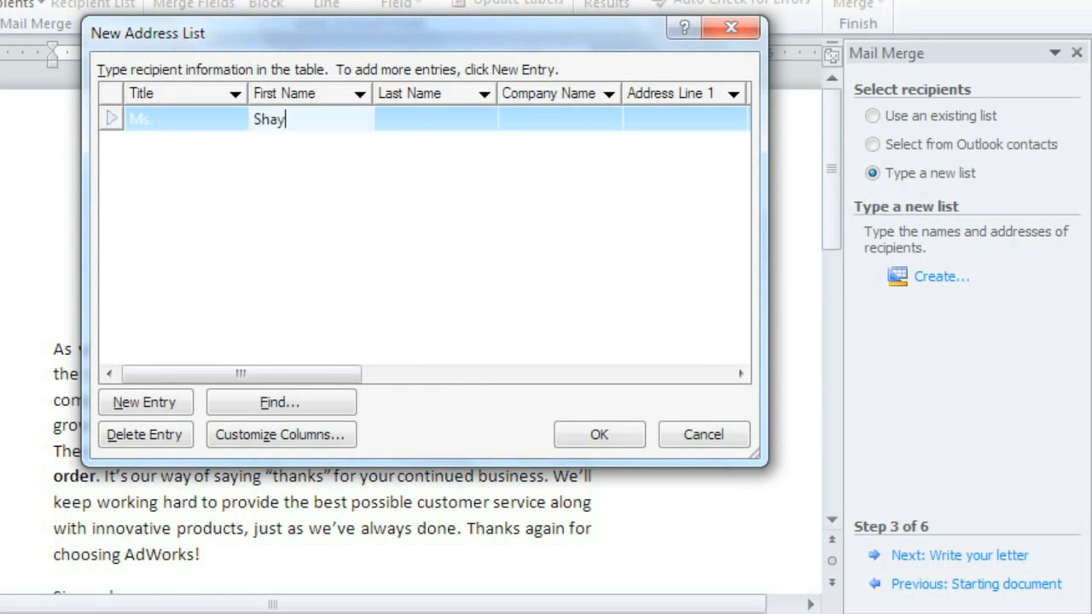
pyautogui.press('Tab')
pyautogui.write('Weathers')
pyautogui.press('Tab')
pyautogui.press('Tab')
pyautogui.write('785 Baker Pl.')
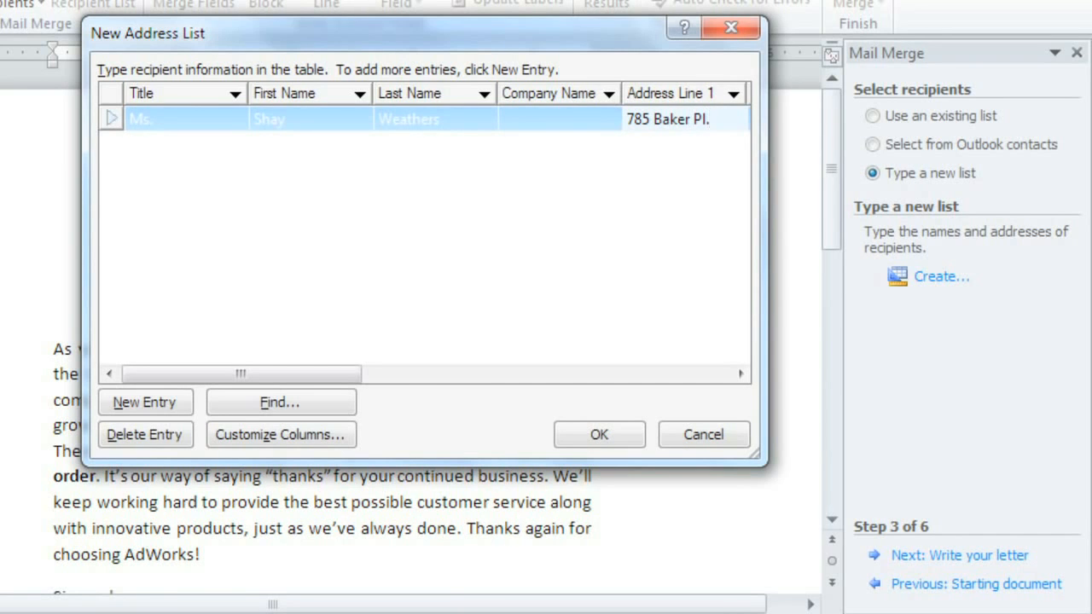
pyautogui.click(720, 435)
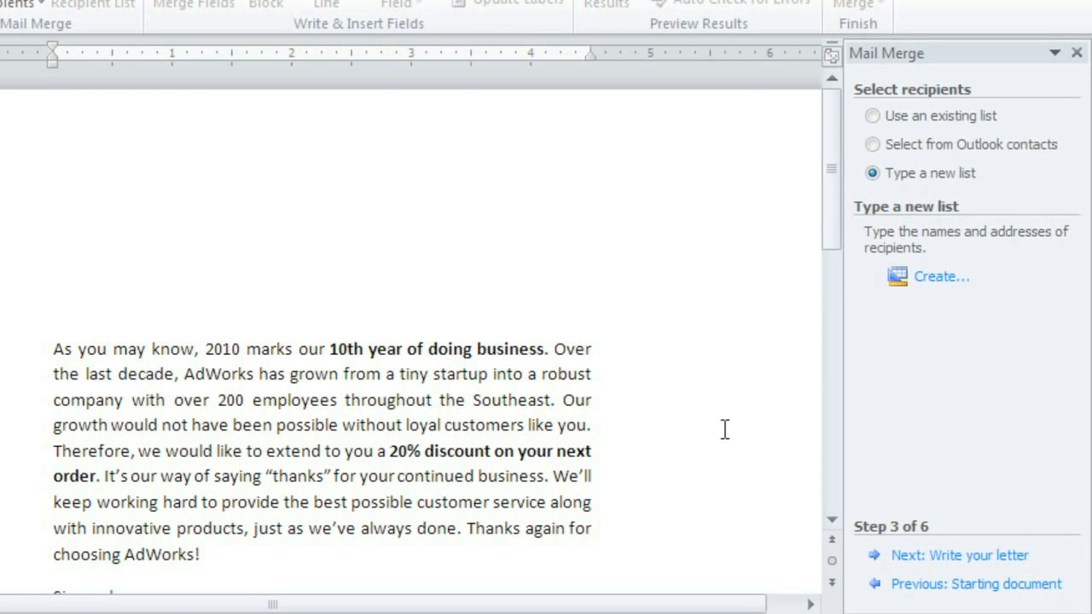
# - Use the existing Recipient List workbook from the Documents library as the recipient source, loading the Sheet1$ table with column headers
pyautogui.click(872, 116)
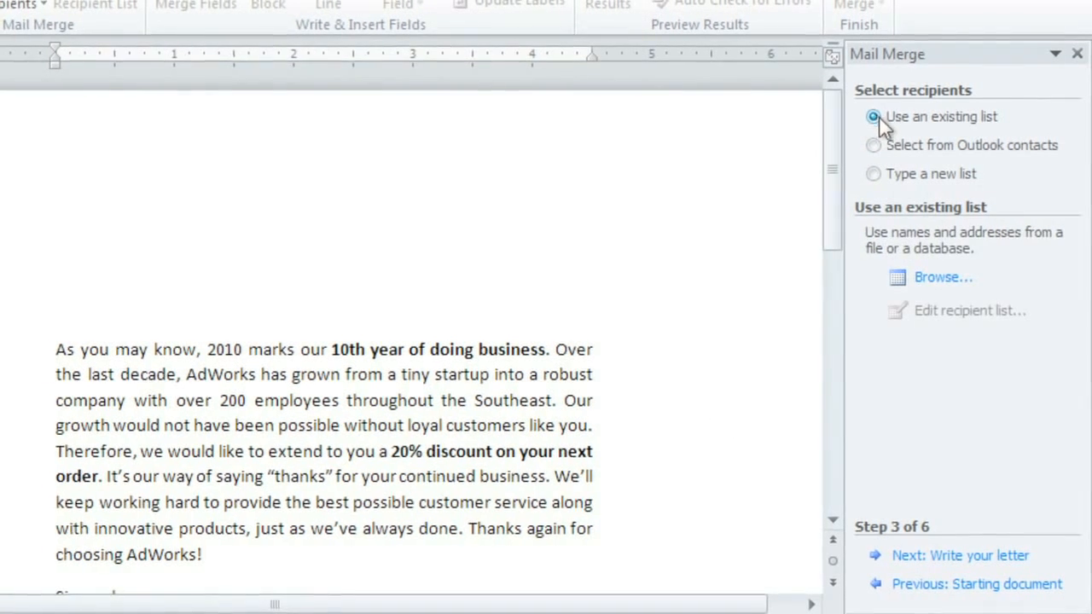
pyautogui.click(926, 277)
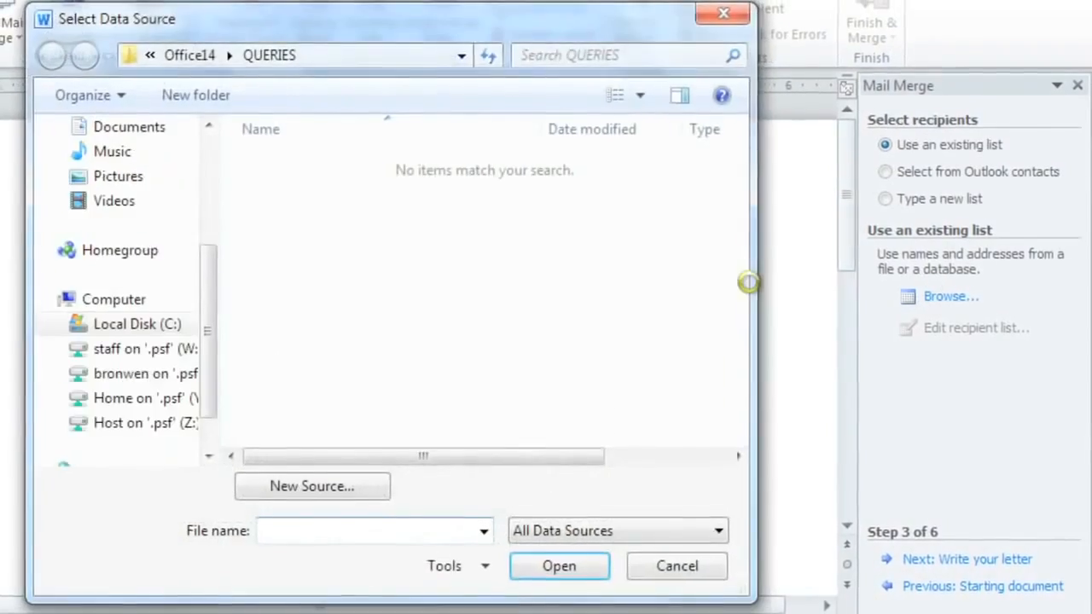
pyautogui.click(162, 228)
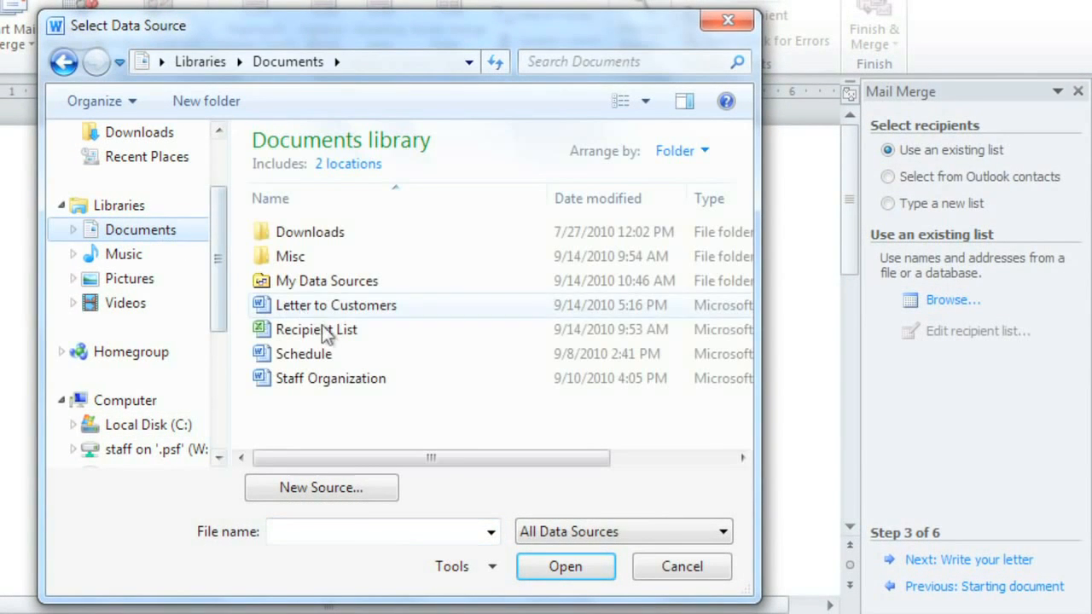
pyautogui.click(329, 331)
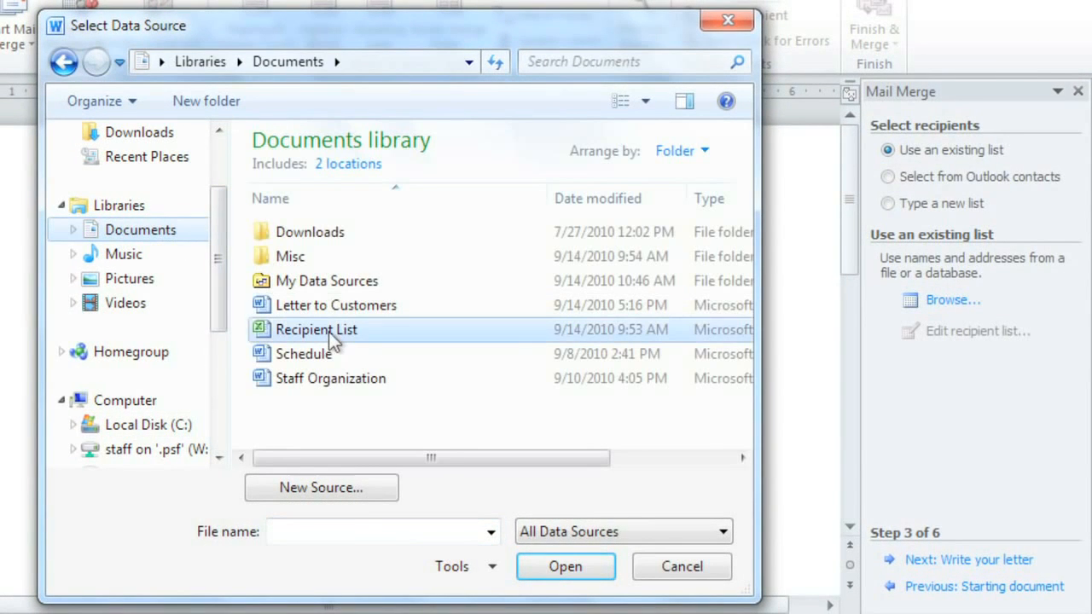
pyautogui.click(550, 567)
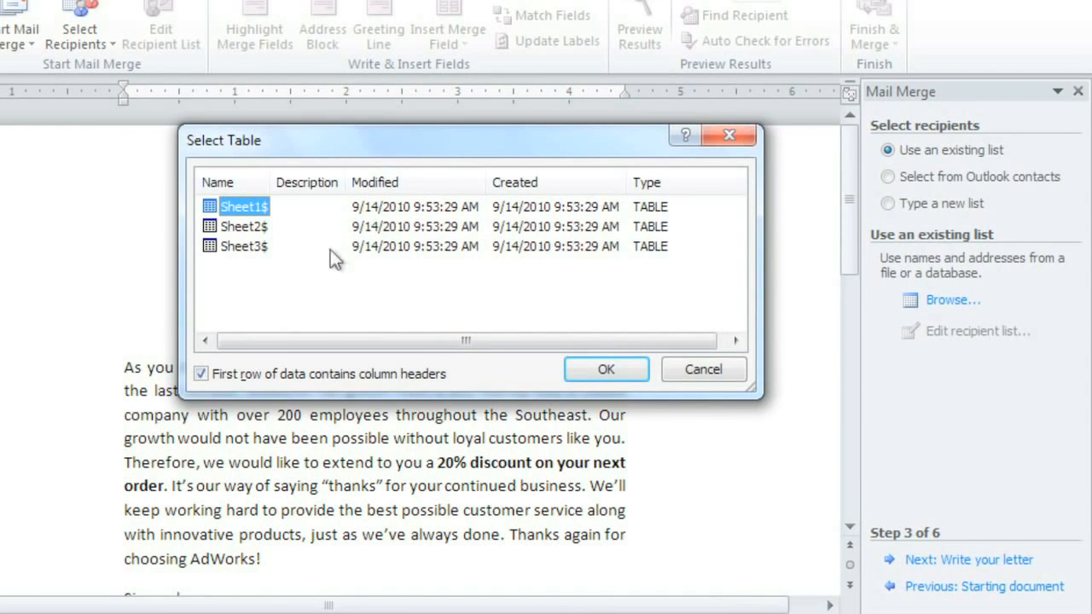
pyautogui.click(584, 375)
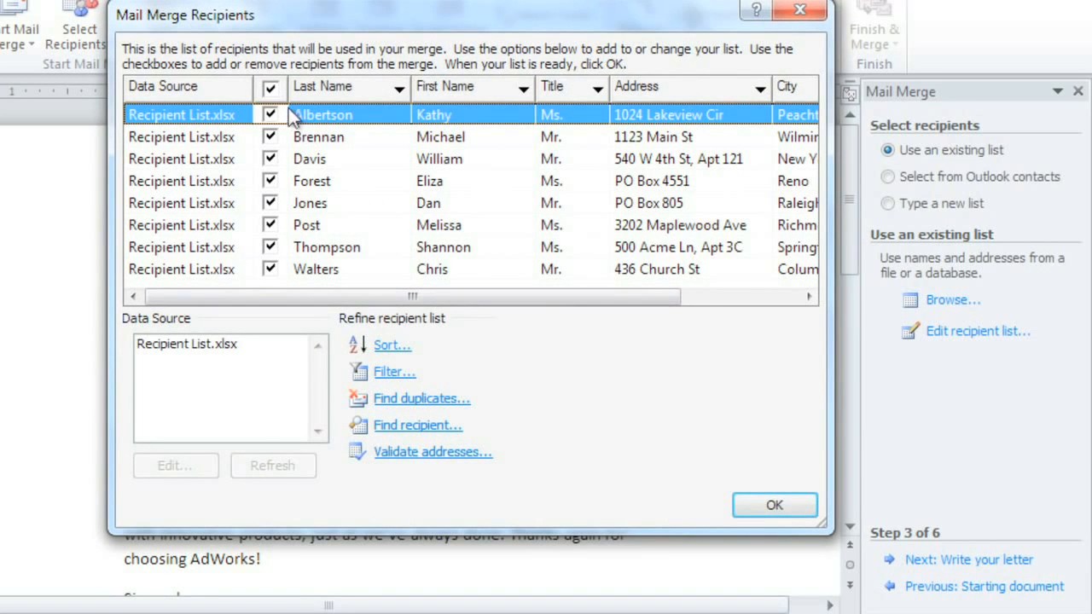
pyautogui.click(271, 89)
pyautogui.click(271, 90)
pyautogui.click(270, 137)
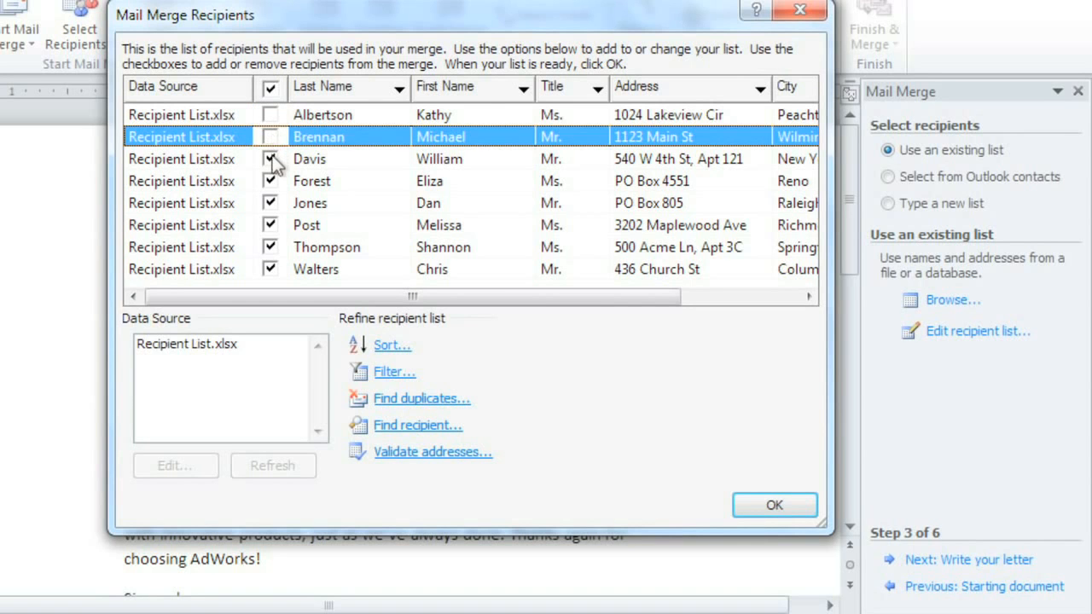
pyautogui.click(271, 158)
pyautogui.click(270, 159)
pyautogui.click(271, 136)
pyautogui.click(270, 114)
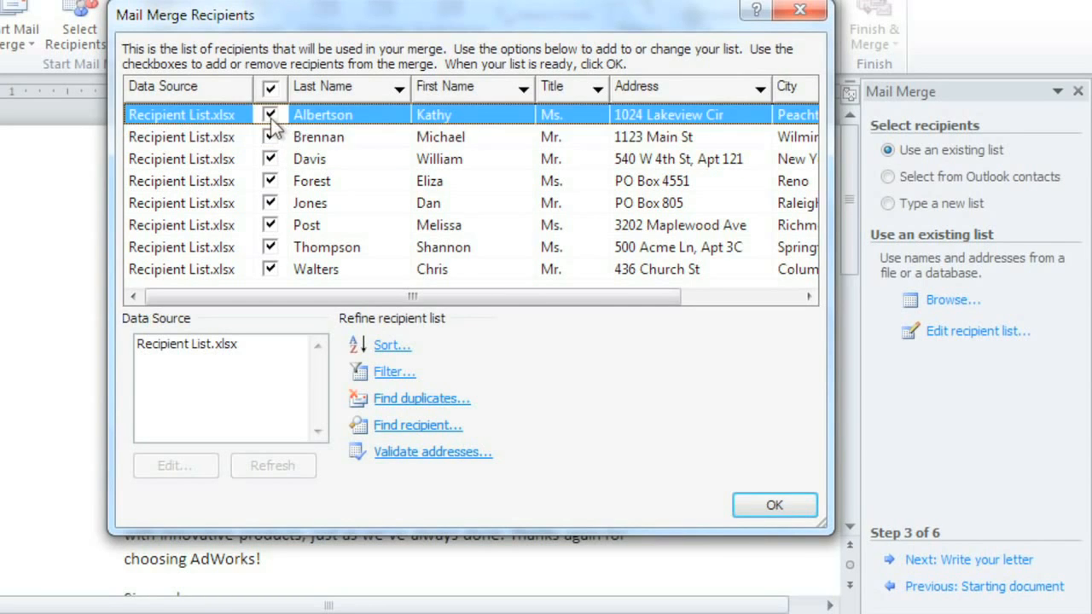
# - Accept all recipients and insert an address block above the letter body, with names formatted as title, nickname, last name and suffix
pyautogui.click(757, 503)
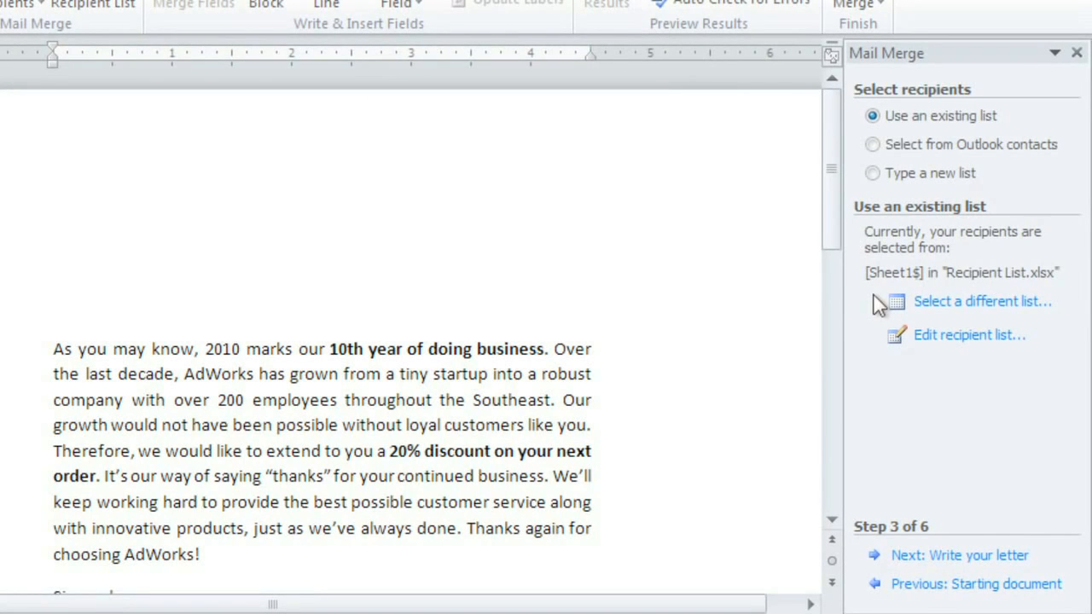
pyautogui.click(923, 556)
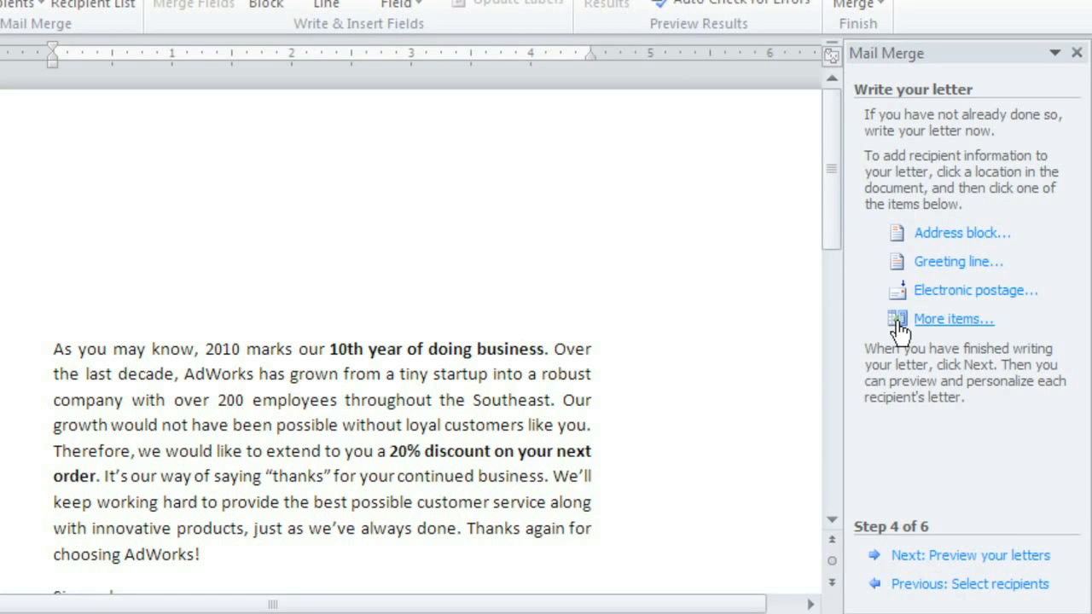
pyautogui.click(58, 221)
pyautogui.click(900, 232)
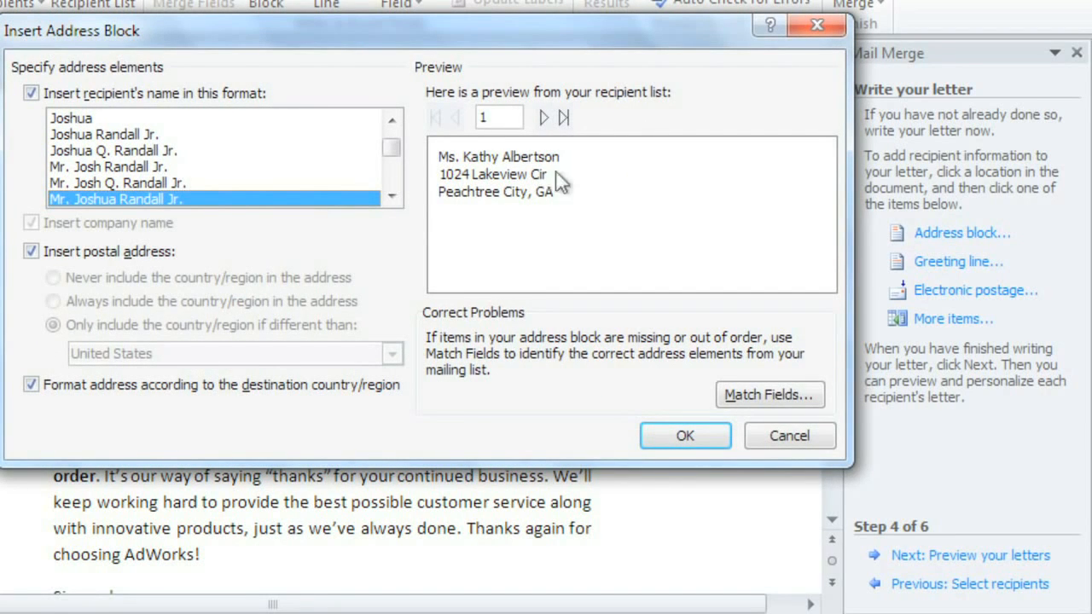
pyautogui.click(278, 119)
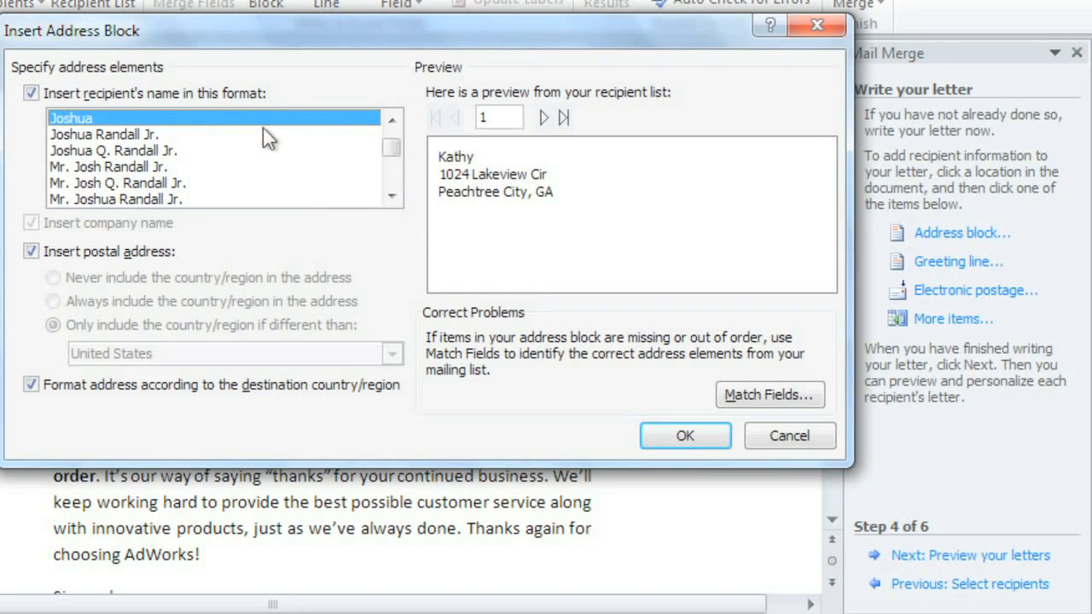
pyautogui.click(262, 134)
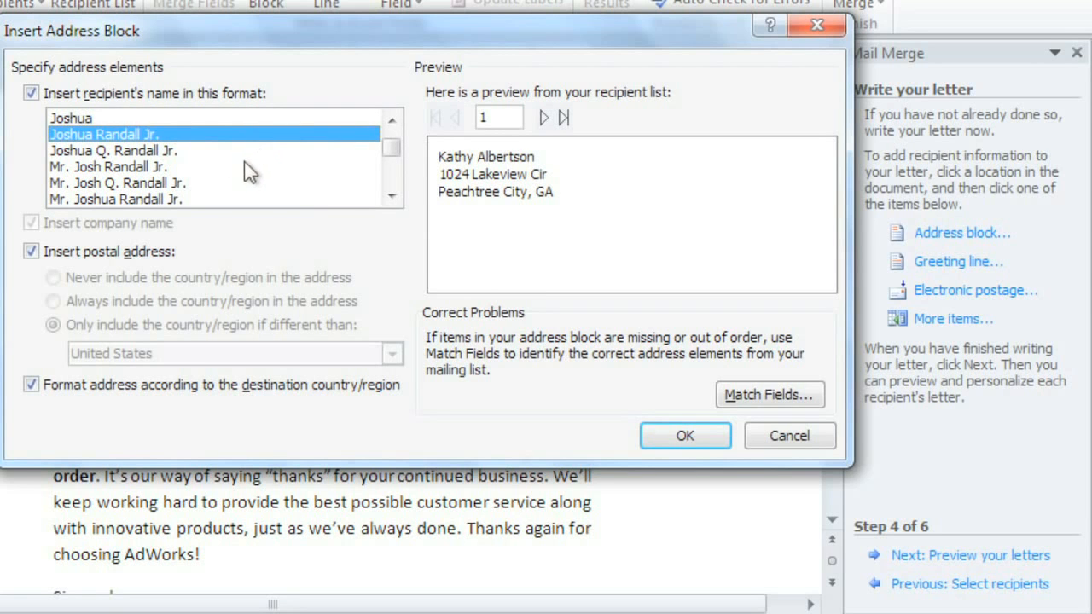
pyautogui.click(245, 165)
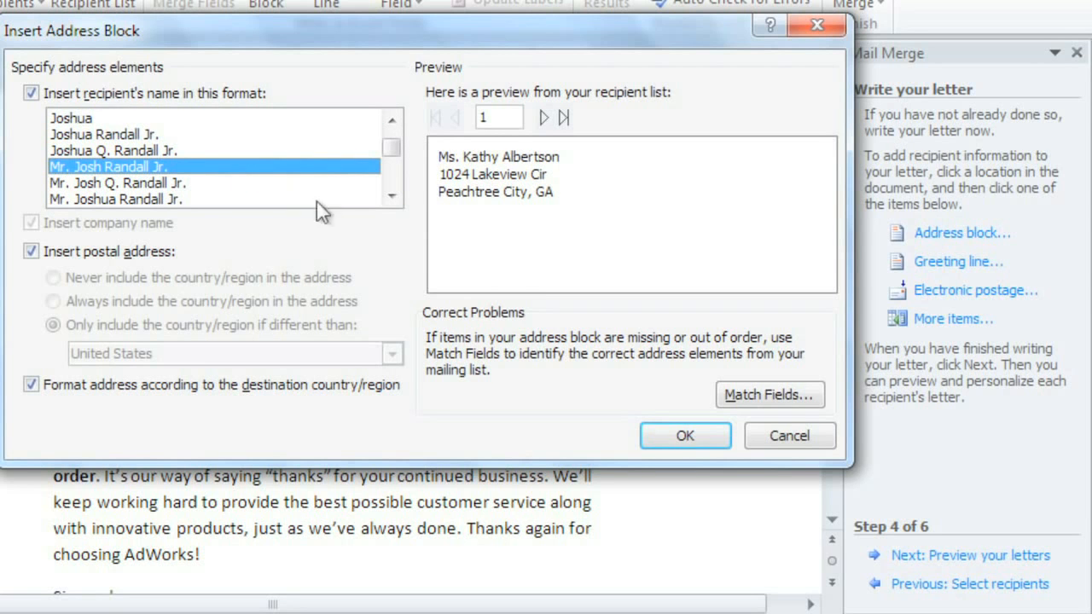
pyautogui.click(684, 436)
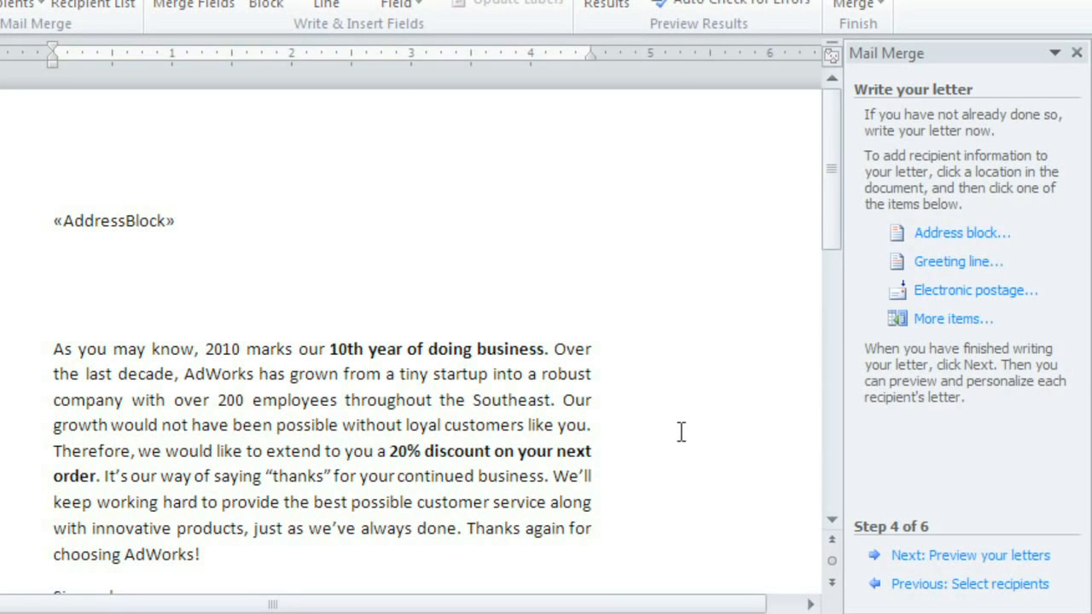
# - Insert a greeting line between the address block and the letter body, starting with "To" and ending with a colon
pyautogui.click(70, 300)
pyautogui.click(902, 271)
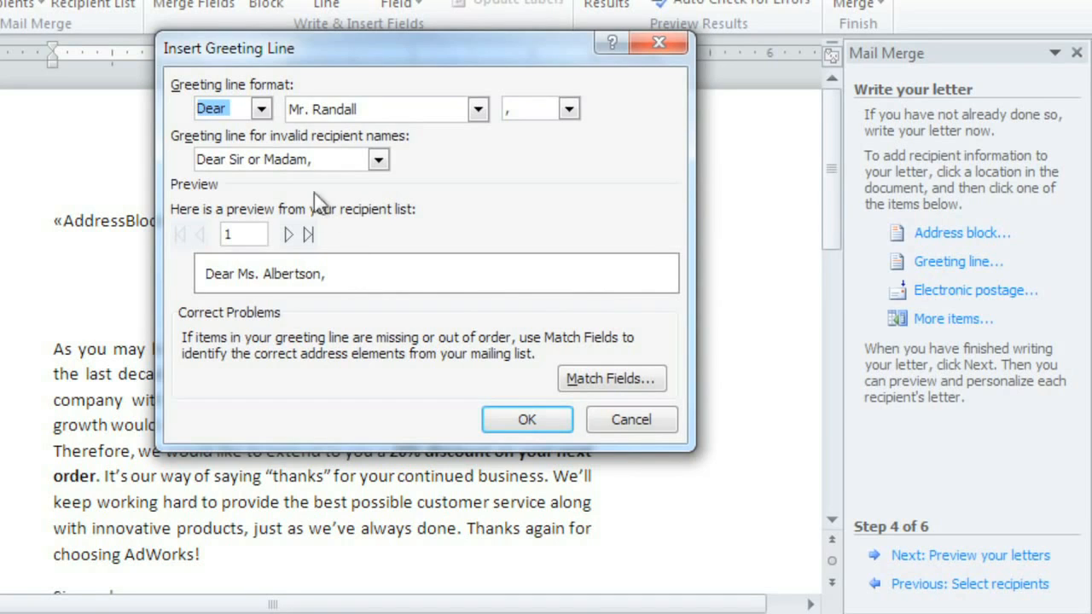
pyautogui.click(261, 108)
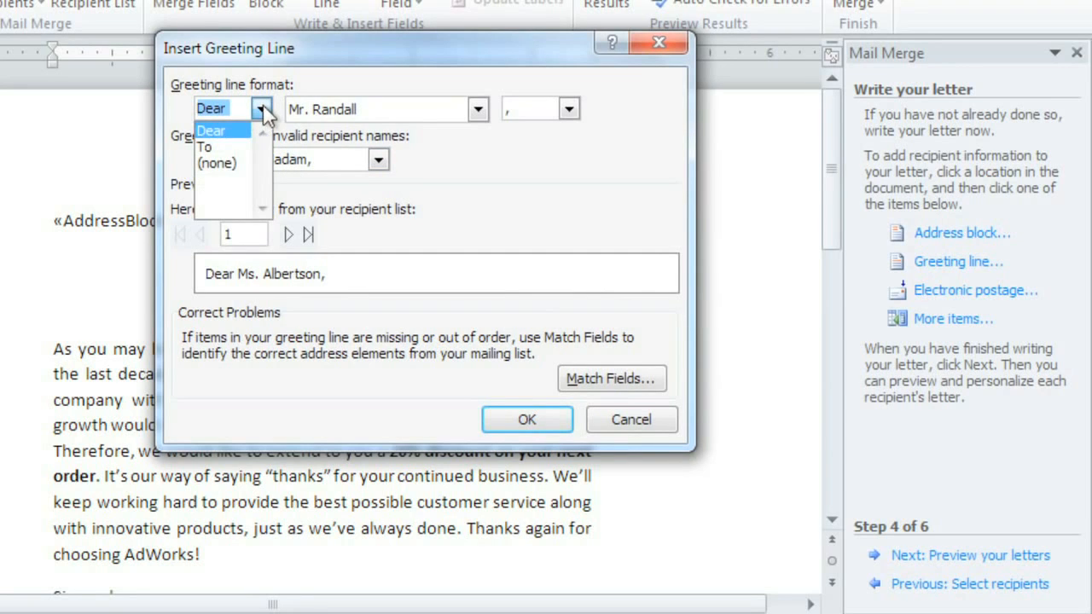
pyautogui.click(243, 146)
pyautogui.click(568, 109)
pyautogui.click(546, 145)
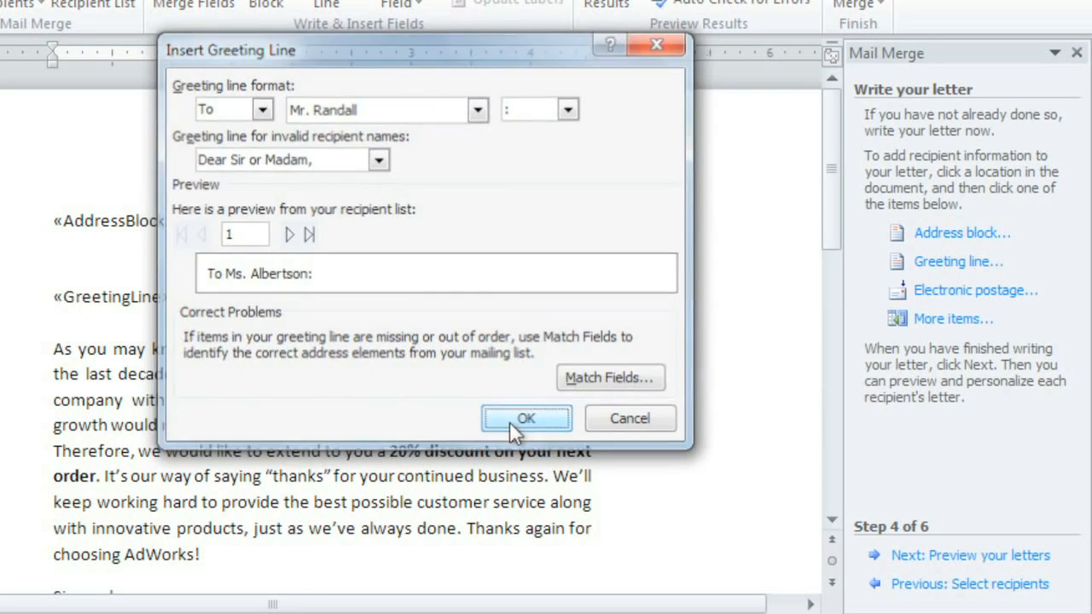
pyautogui.click(509, 419)
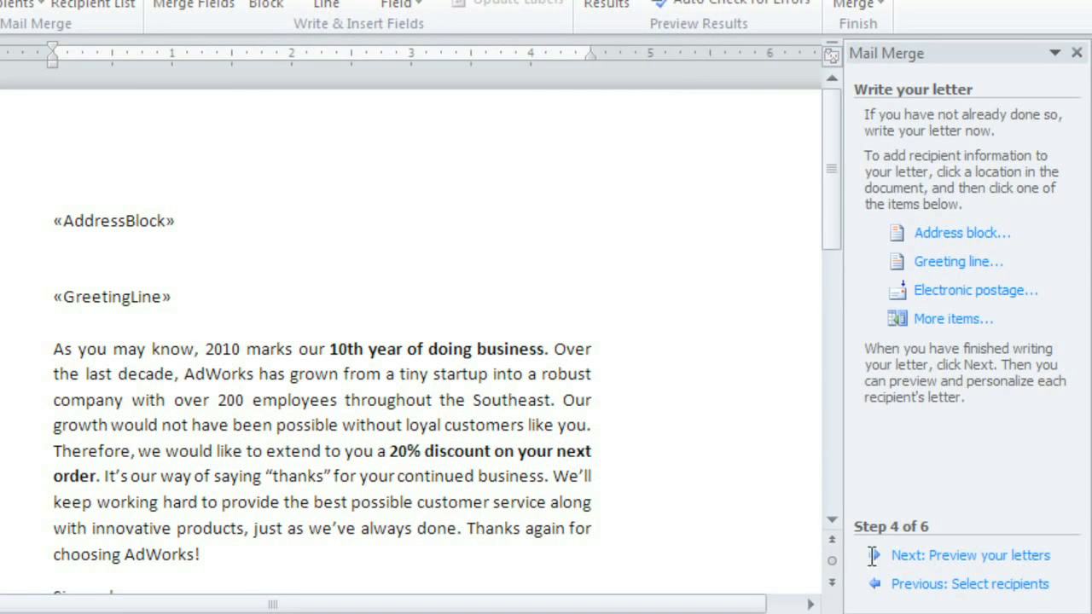
# - Preview the merged letters one by one, from the first recipient through the fifth
pyautogui.click(922, 556)
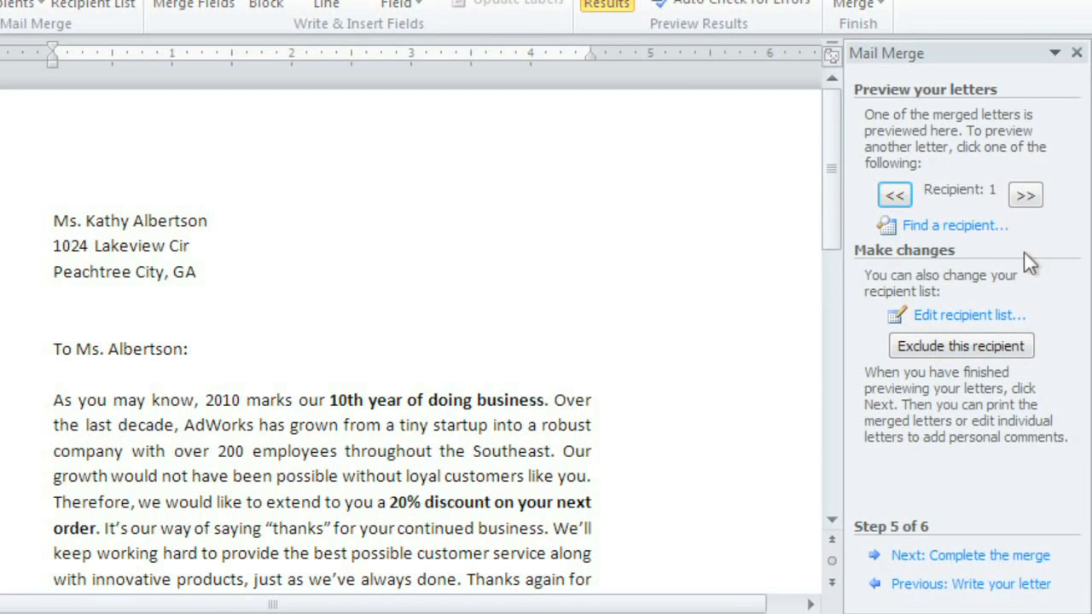
pyautogui.click(1027, 198)
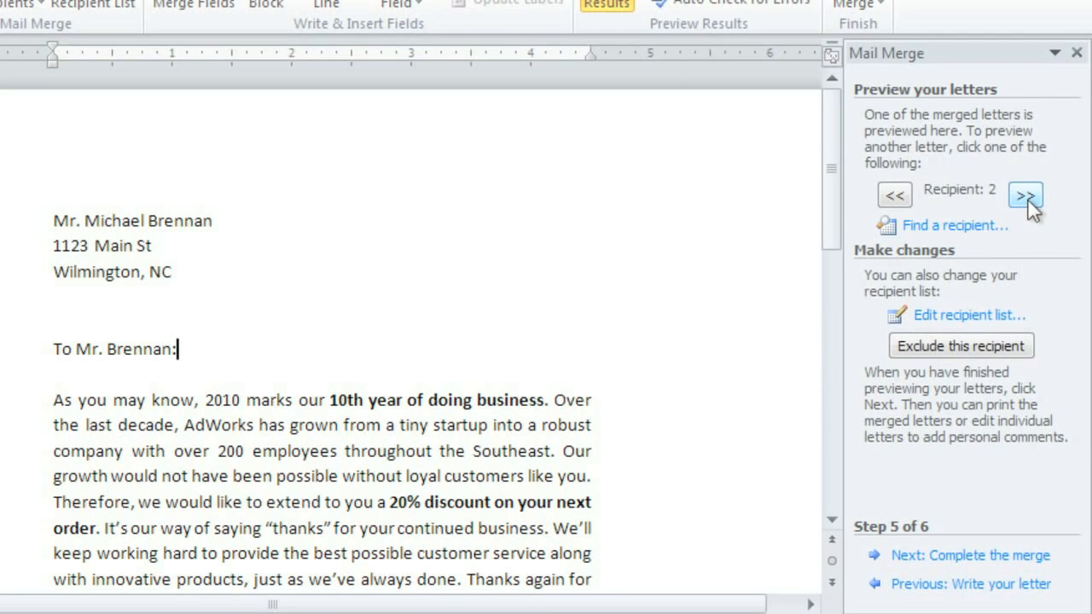
pyautogui.click(1027, 198)
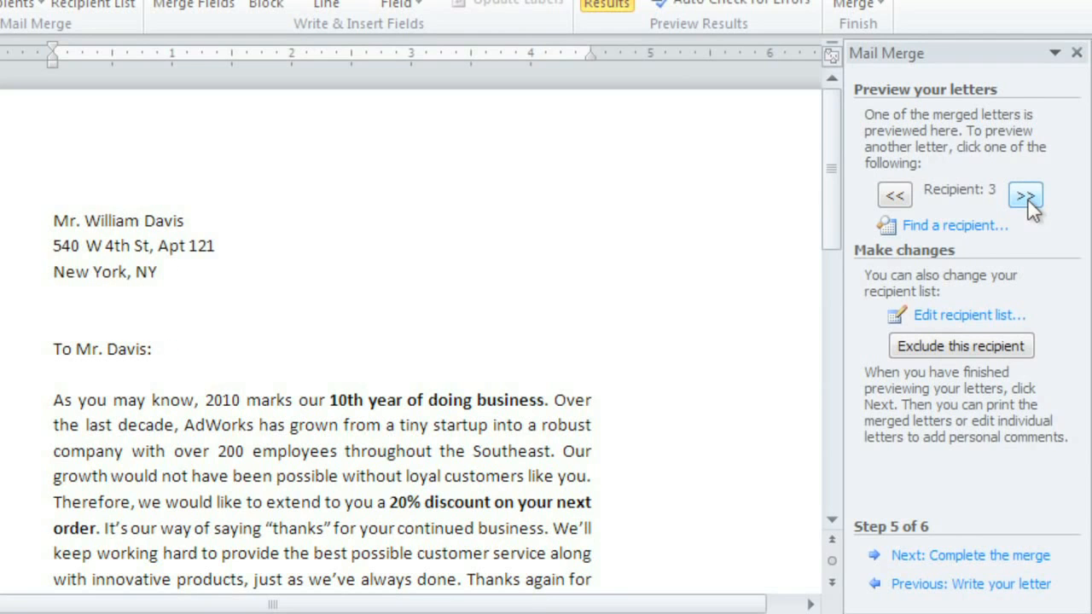
pyautogui.click(1028, 198)
pyautogui.click(1027, 198)
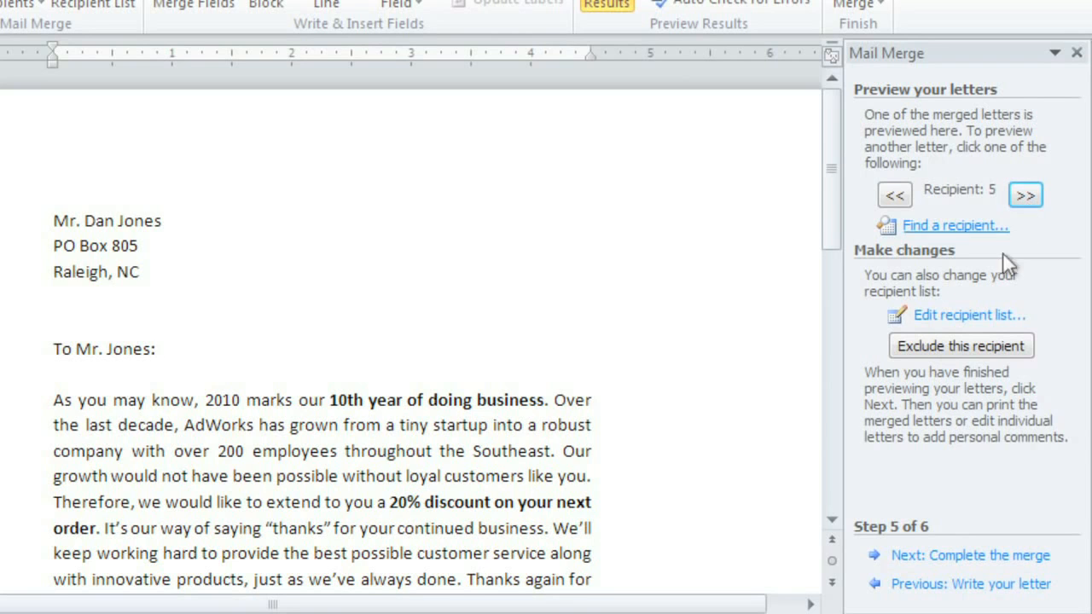
# - Complete the merge and print the letters for all records on the HP Color LaserJet 2800 Series PS
pyautogui.click(909, 556)
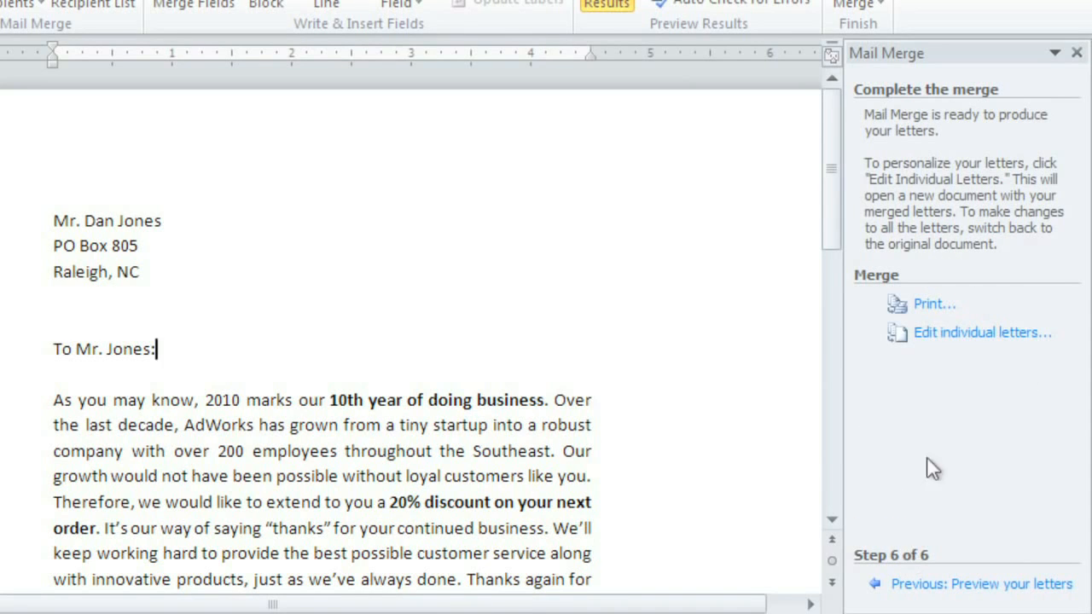
pyautogui.click(928, 309)
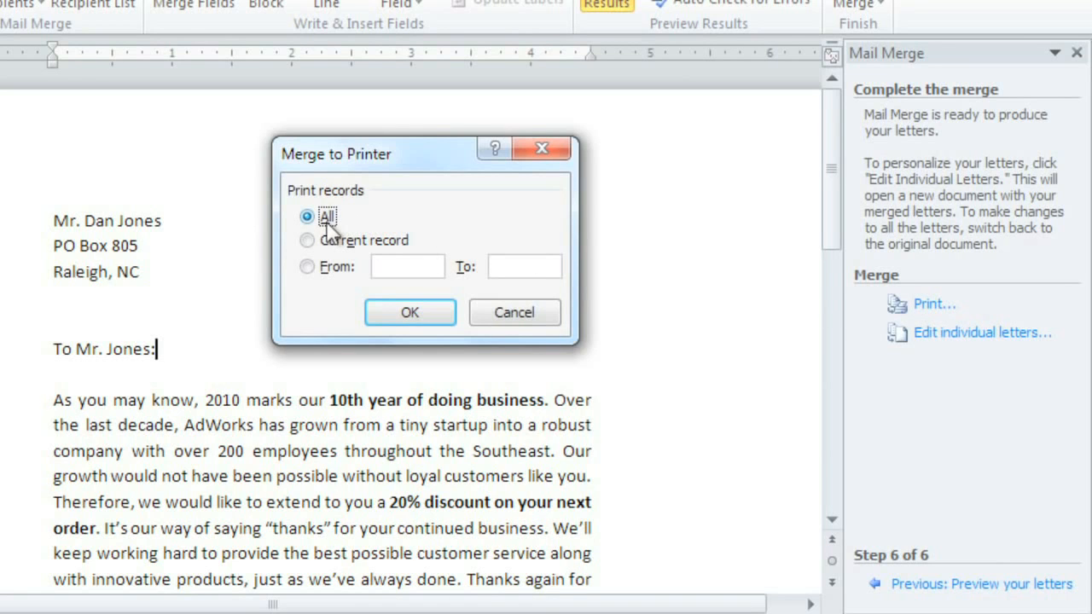
pyautogui.click(389, 310)
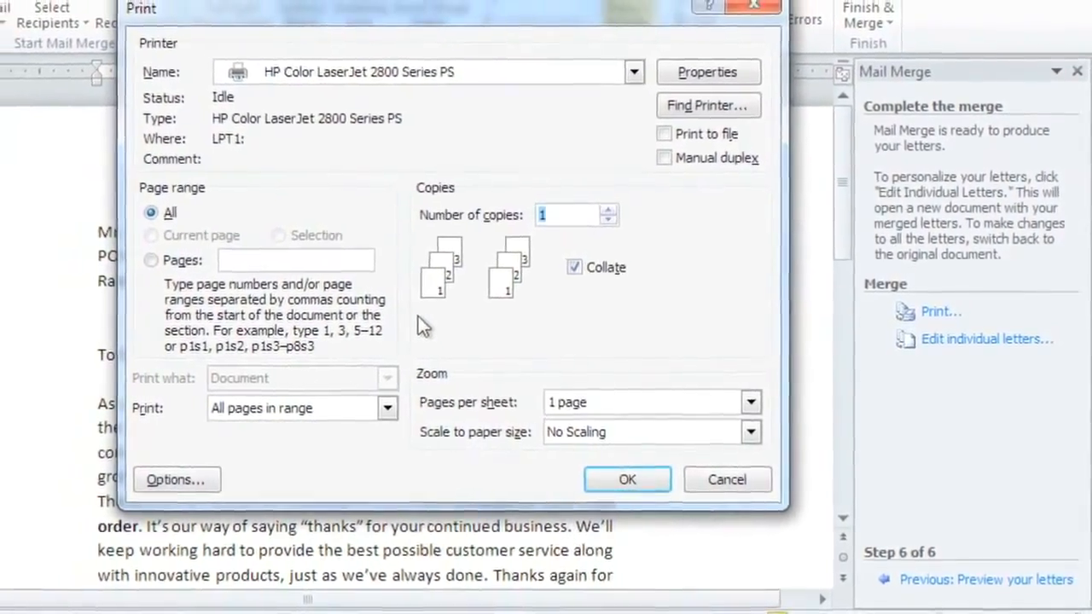
pyautogui.click(664, 480)
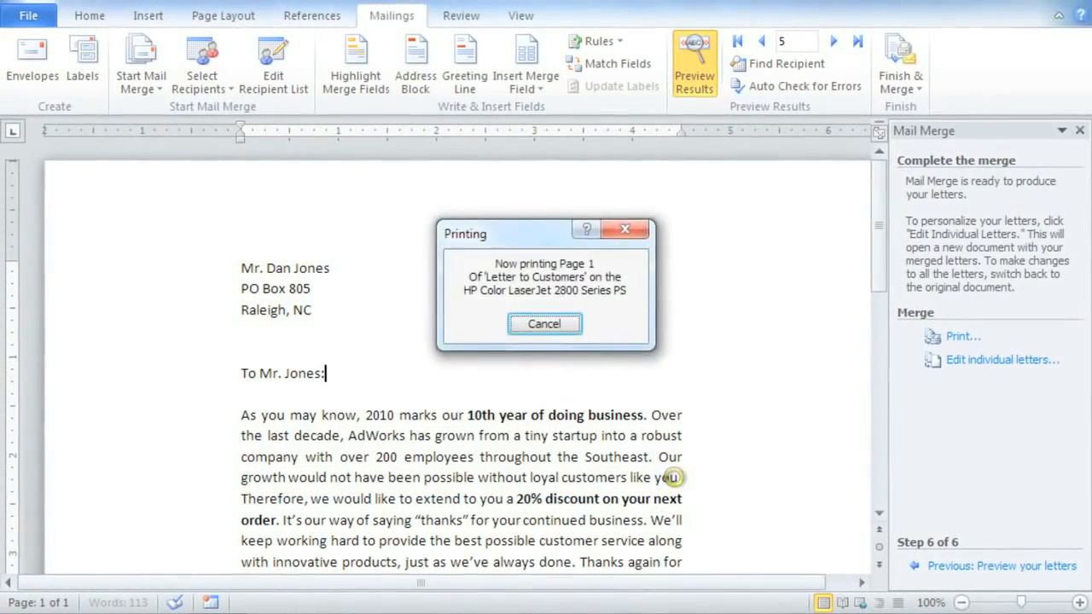